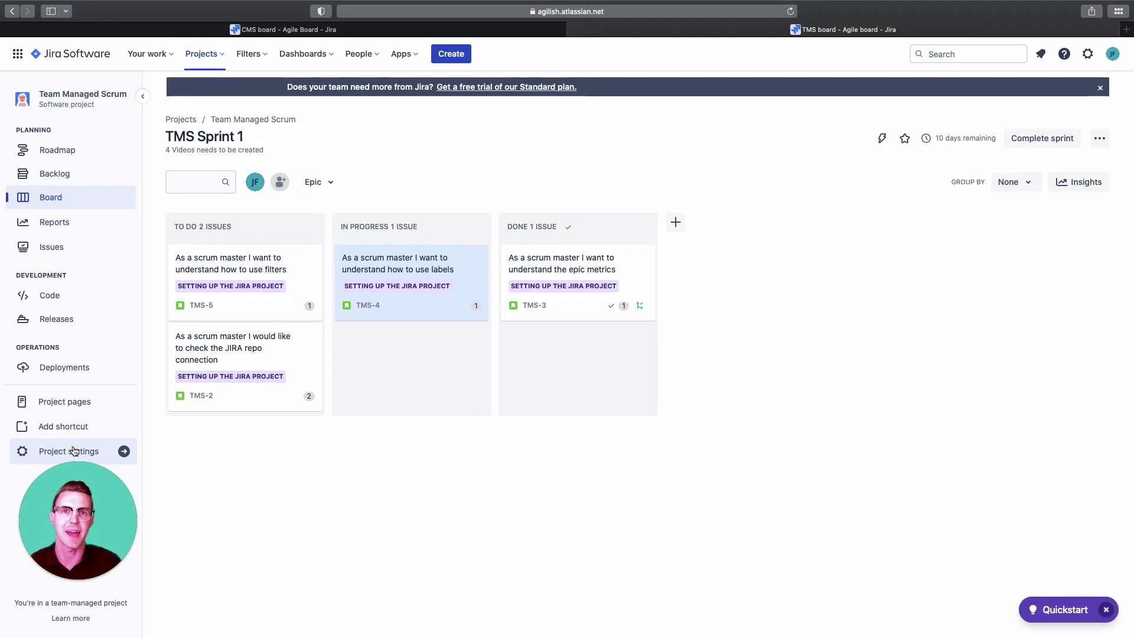
- Open the Story issue type's field configuration in the Team Managed Scrum project settings
{"action": "left_click", "coordinate": [74, 451]}
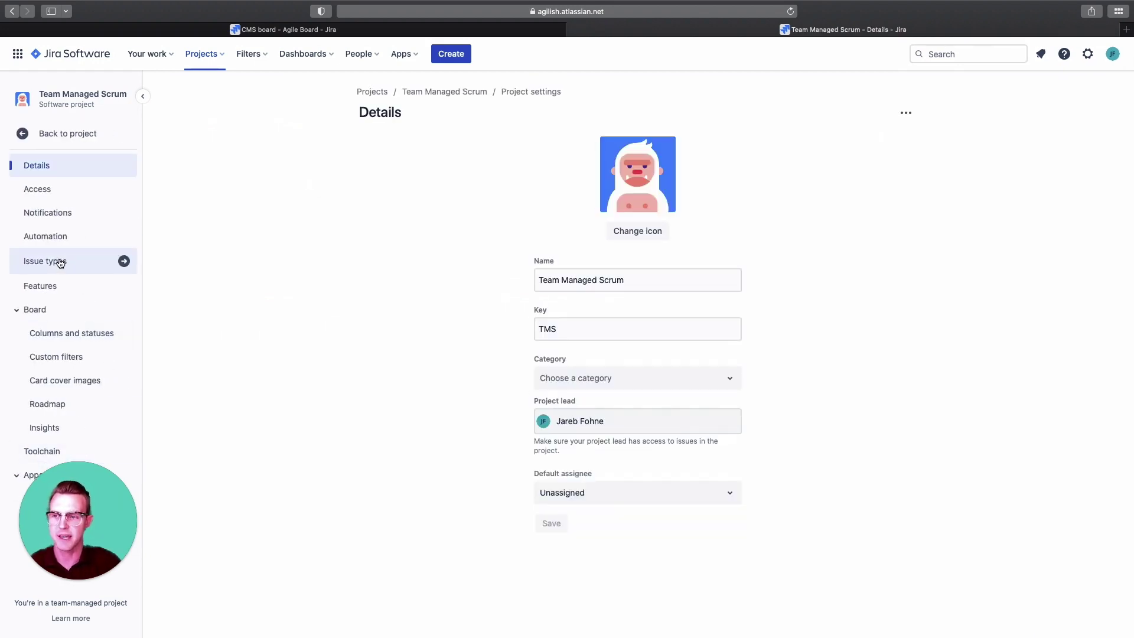
{"action": "left_click", "coordinate": [60, 263]}
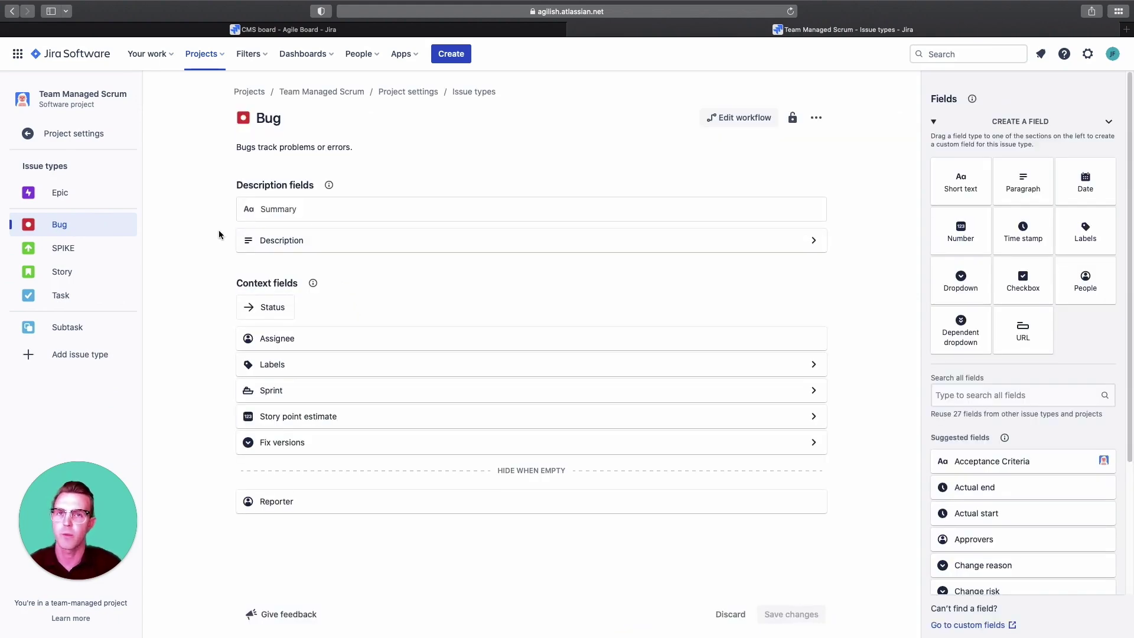
{"action": "left_click", "coordinate": [76, 271]}
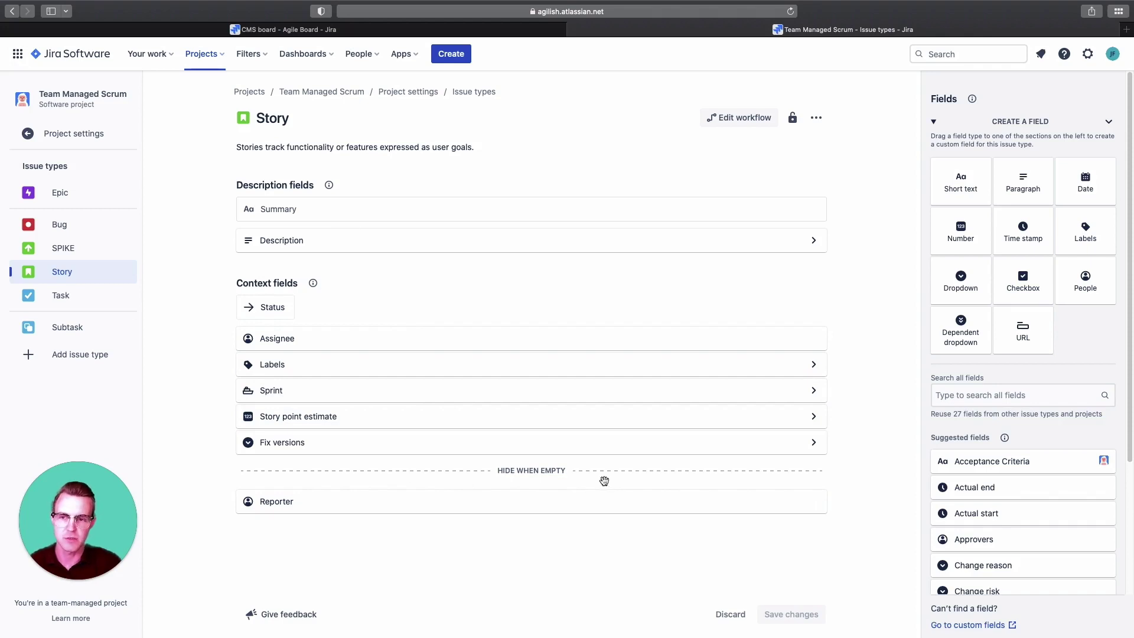
- Fill the Story default description with "As [a user persona], I want [to perform this action] so that [I can accomplish this goal]" plus an "Acceptance Criteria" line
{"action": "left_click", "coordinate": [550, 240]}
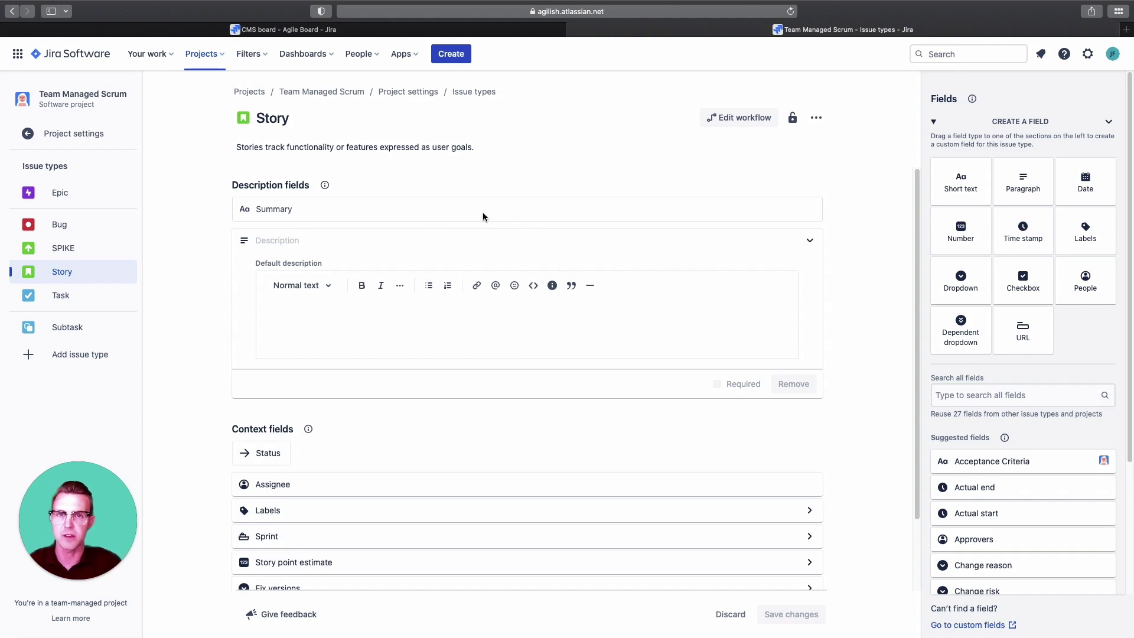
{"action": "left_click", "coordinate": [461, 338]}
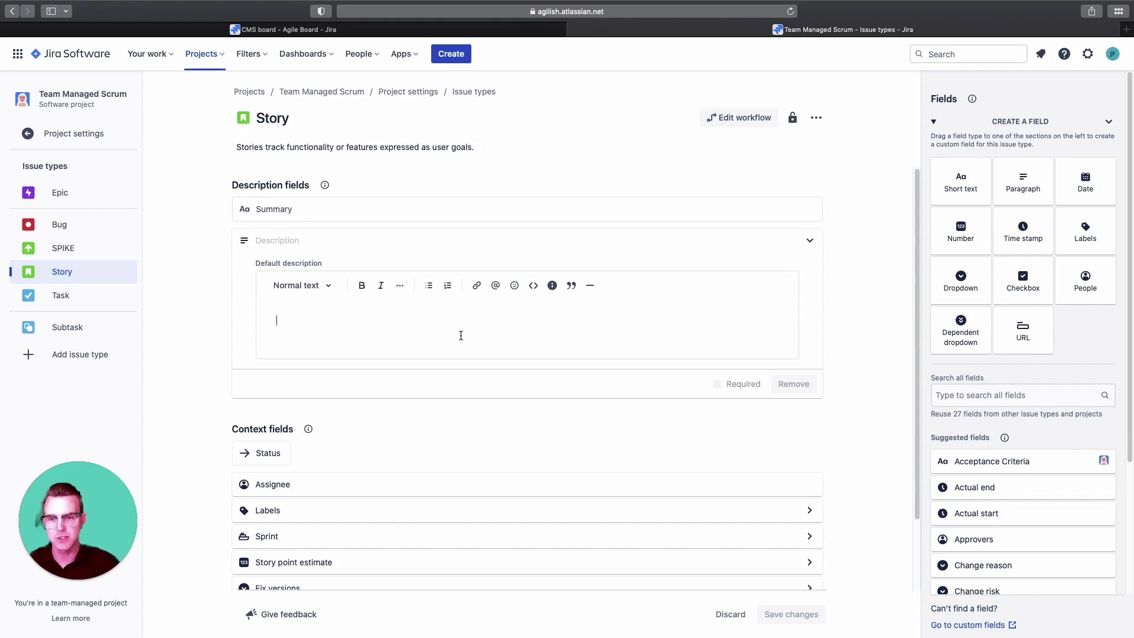
{"action": "type", "text": "As [a user persona], I want [to perform this action] so that [I can accomplish this goal] Acceptance Criteria"}
- Cut the "Acceptance Criteria" line out of the default description, keeping its text on the clipboard, and collapse the Description field
{"action": "left_click_drag", "start_coordinate": [361, 342], "coordinate": [278, 341]}
{"action": "key", "text": "super+c"}
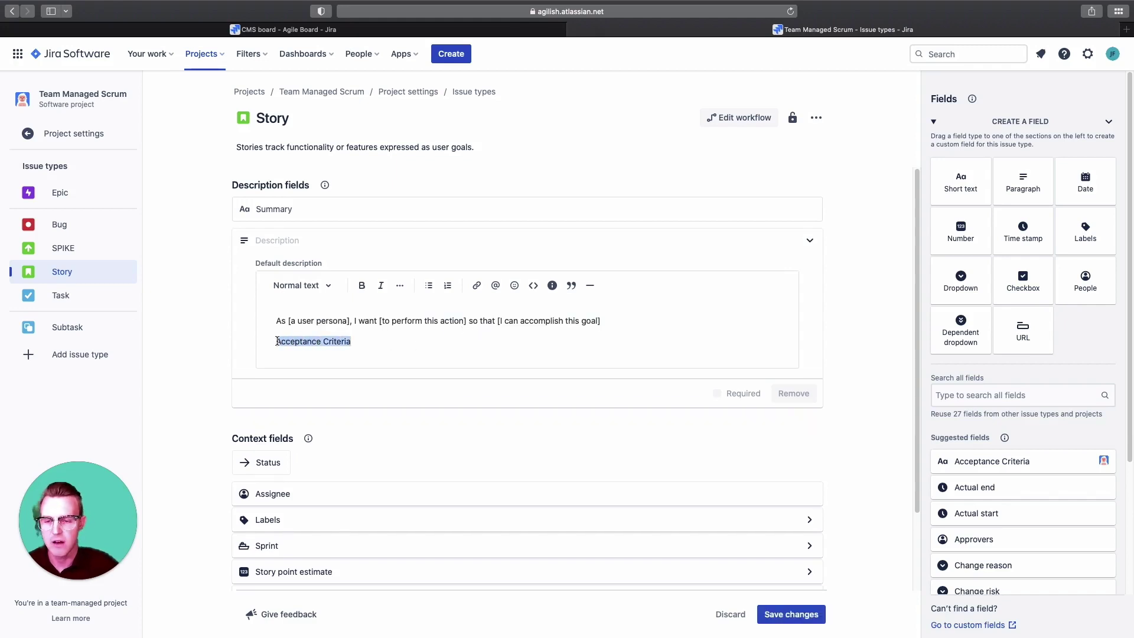
{"action": "key", "text": "BackSpace"}
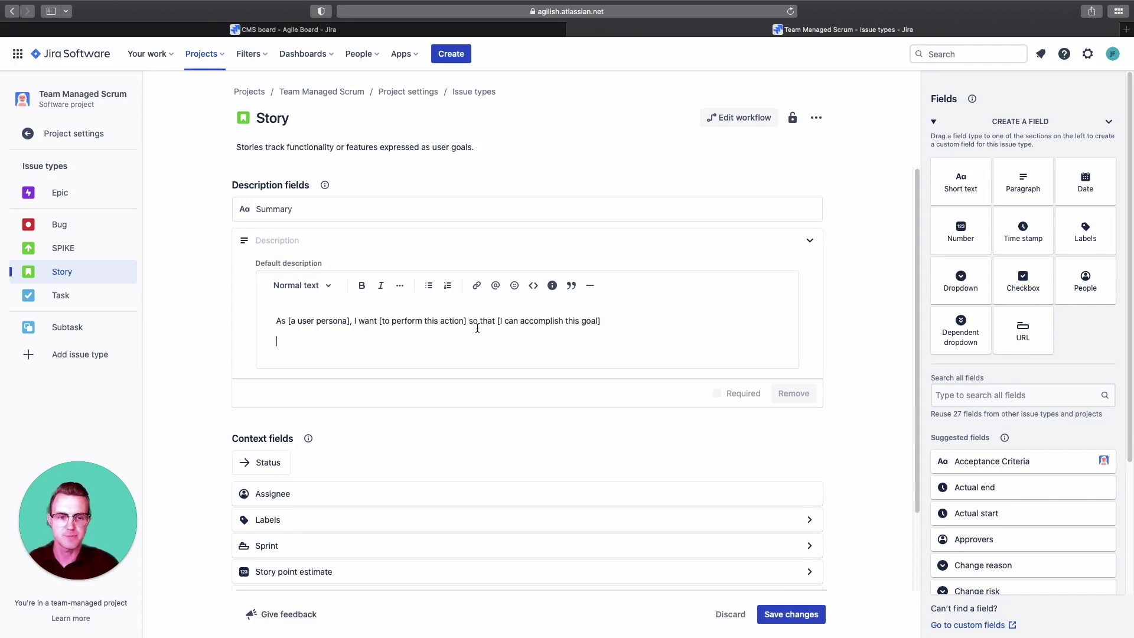
{"action": "left_click", "coordinate": [842, 353]}
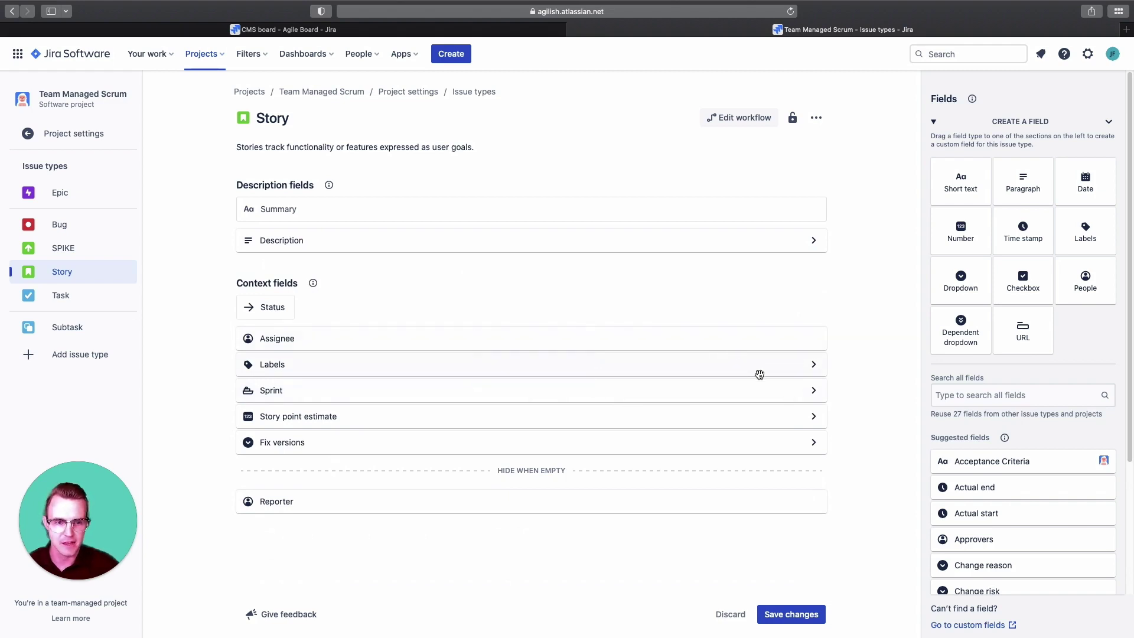
- Expand the Story's Labels field and look at its default labels setting
{"action": "left_click", "coordinate": [757, 371]}
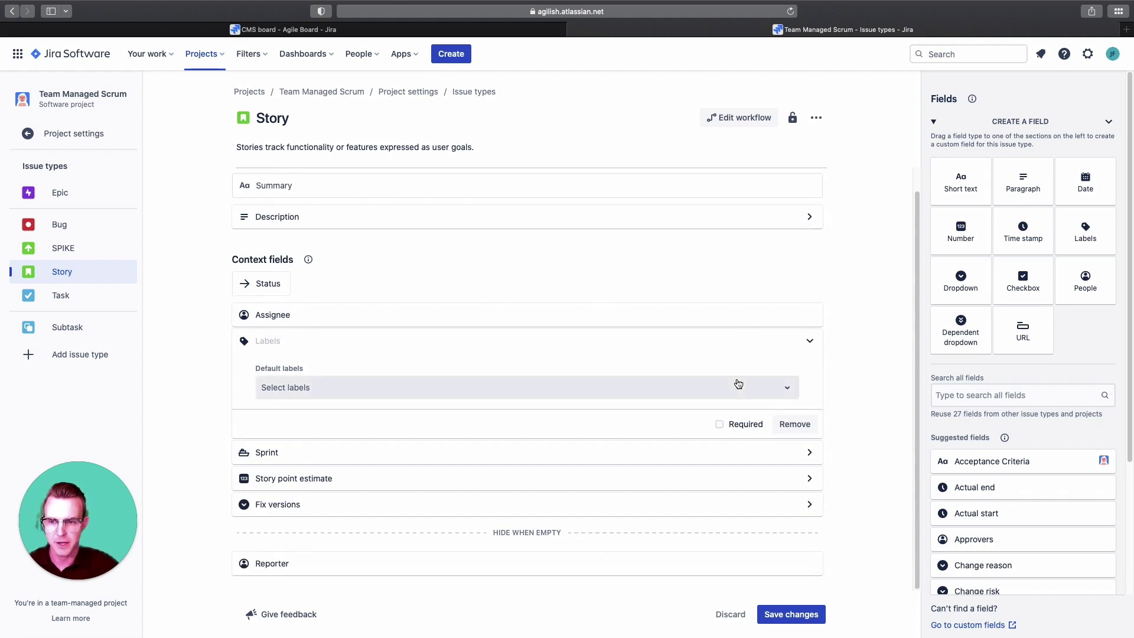
{"action": "left_click", "coordinate": [777, 387]}
{"action": "left_click", "coordinate": [778, 387]}
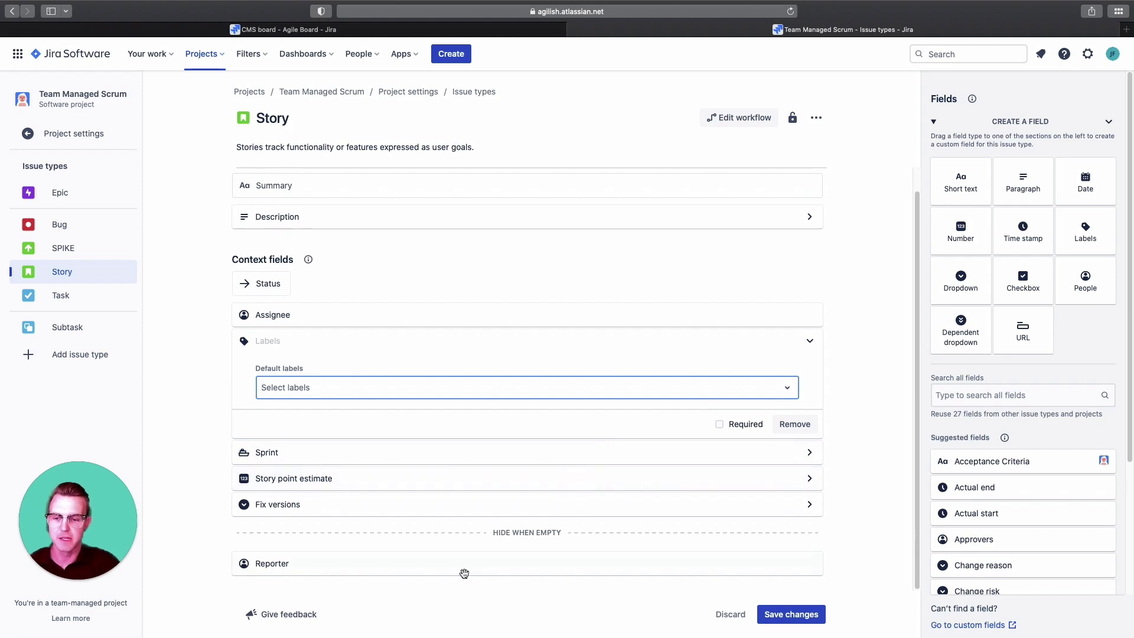
{"action": "mouse_move", "coordinate": [461, 573]}
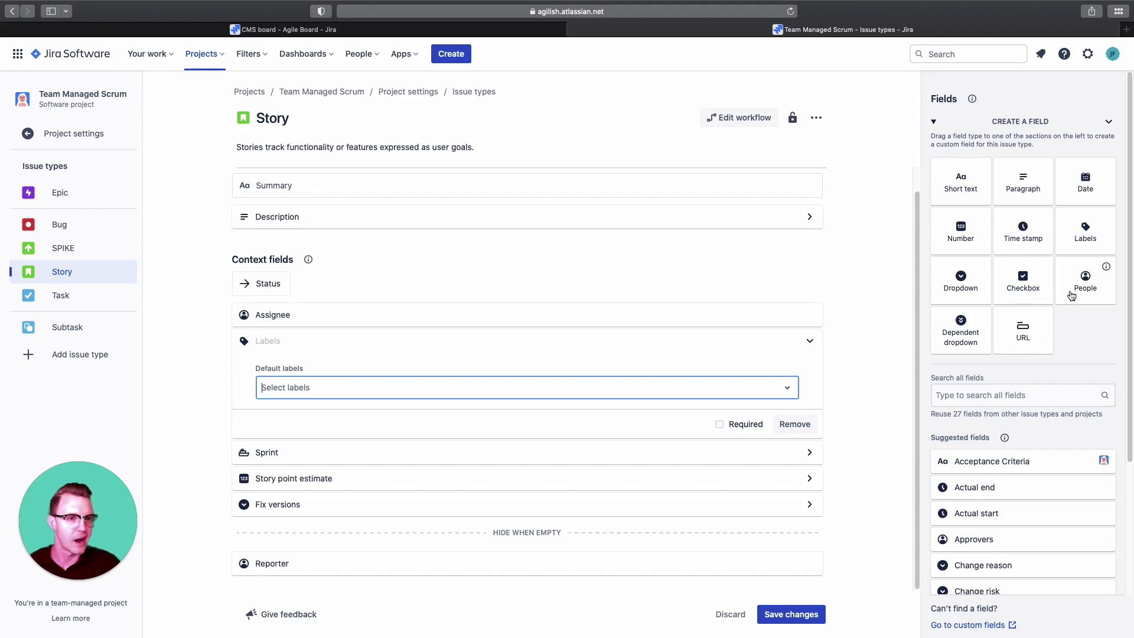
- Add a short text field named "Acceptance Criteria" between Summary and Description and make it required
{"action": "left_click_drag", "start_coordinate": [978, 190], "coordinate": [605, 294]}
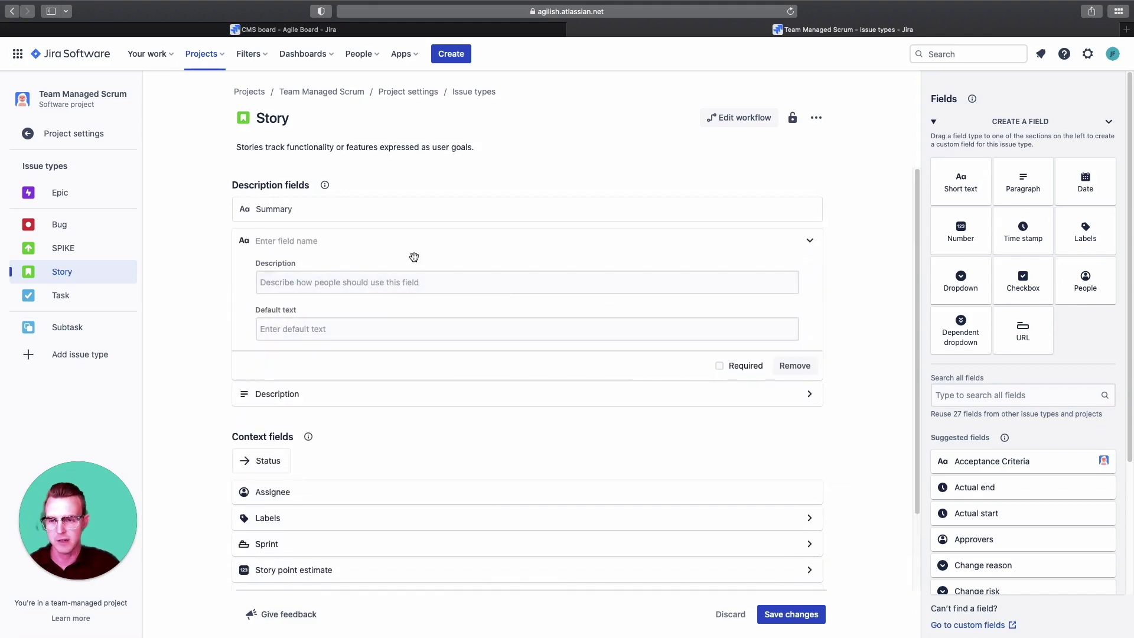
{"action": "key", "text": "super+v"}
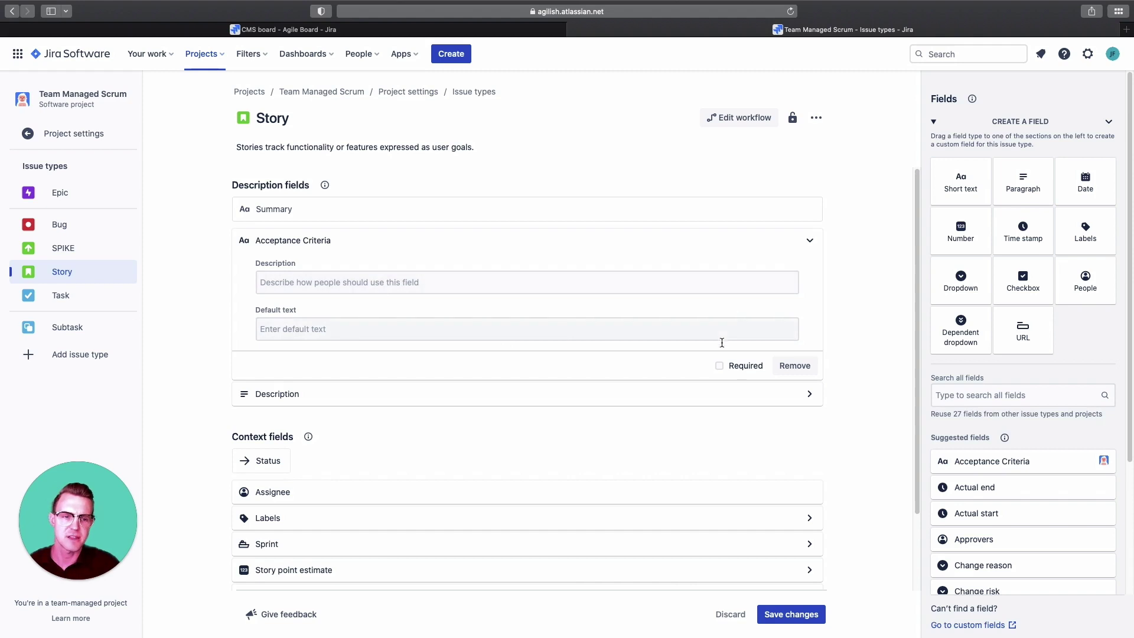
{"action": "left_click", "coordinate": [724, 367]}
{"action": "left_click", "coordinate": [877, 342]}
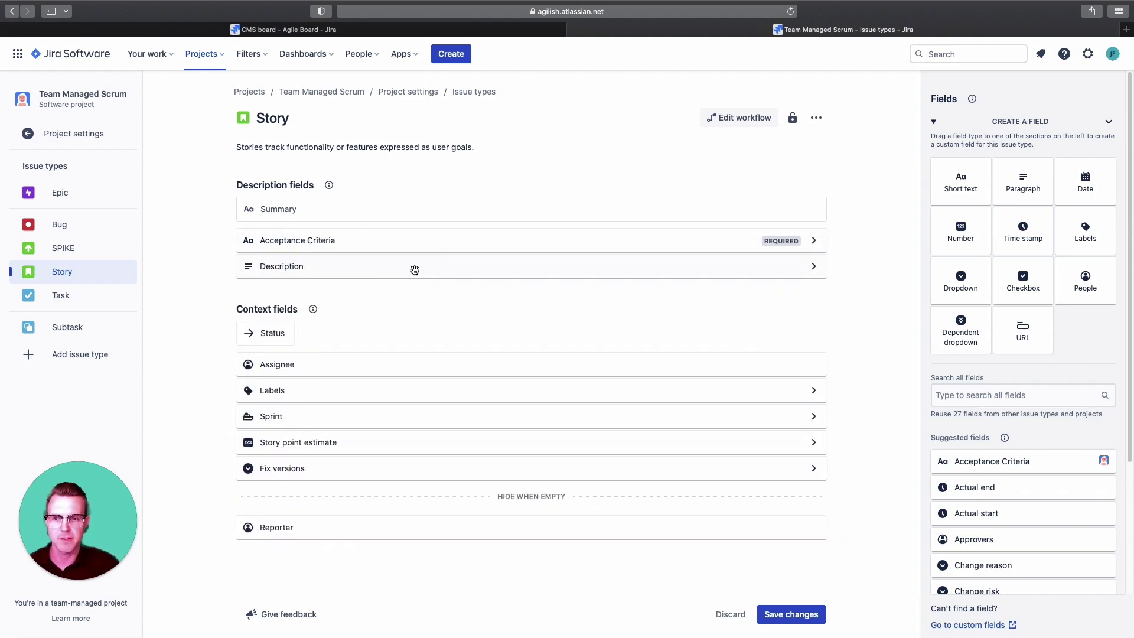
- Check the Description field's default text and save the changes to the Story issue type
{"action": "left_click", "coordinate": [415, 268]}
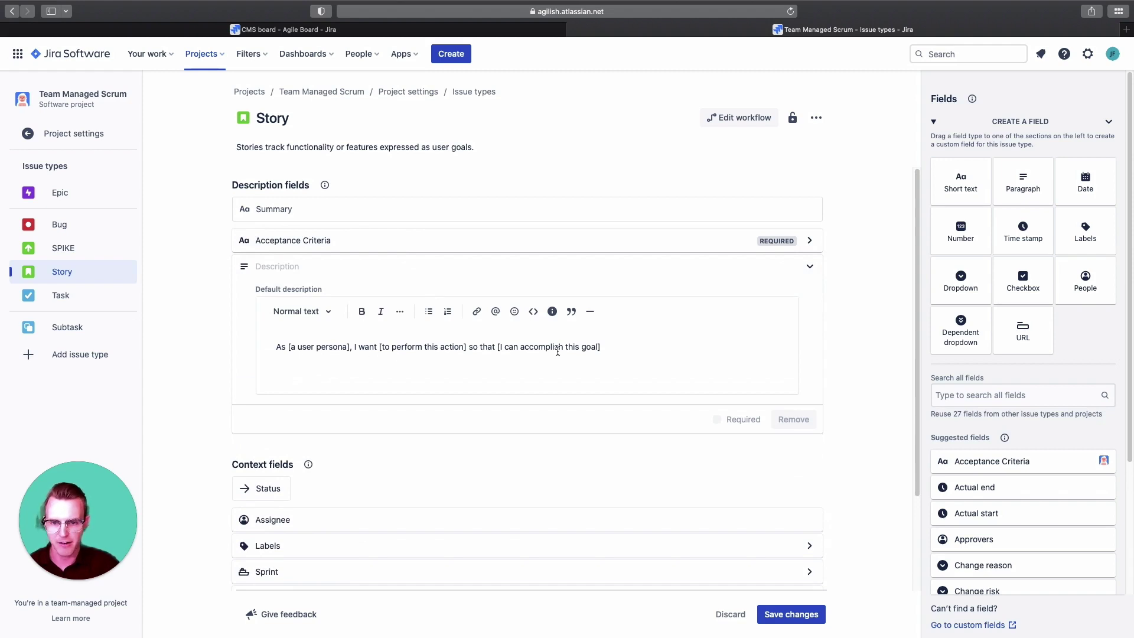
{"action": "left_click", "coordinate": [856, 412]}
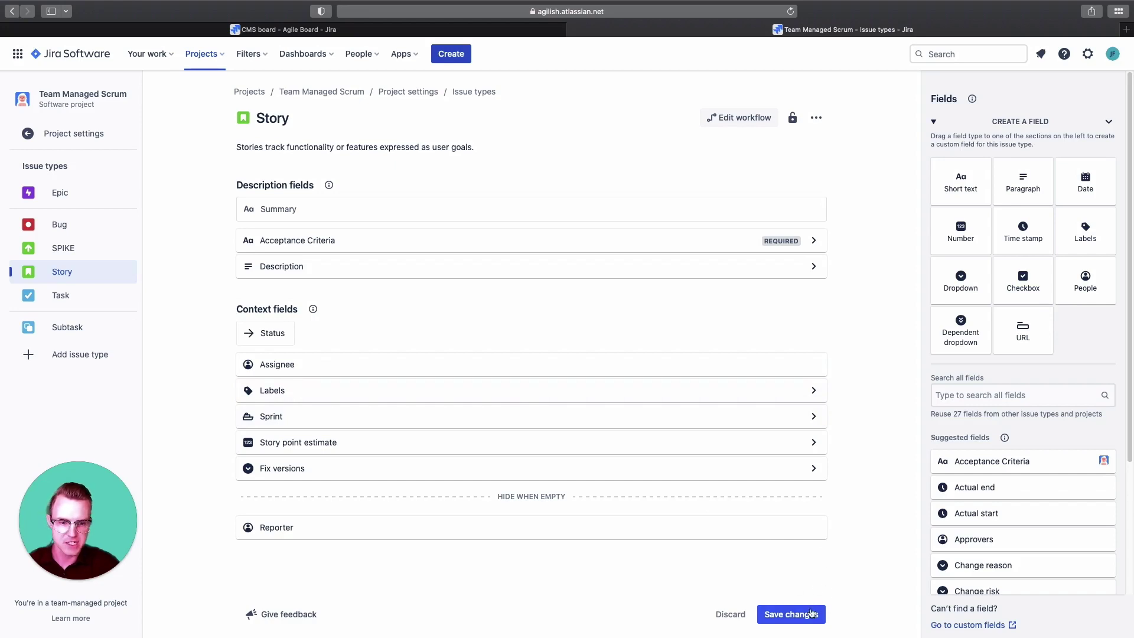
{"action": "left_click", "coordinate": [792, 614]}
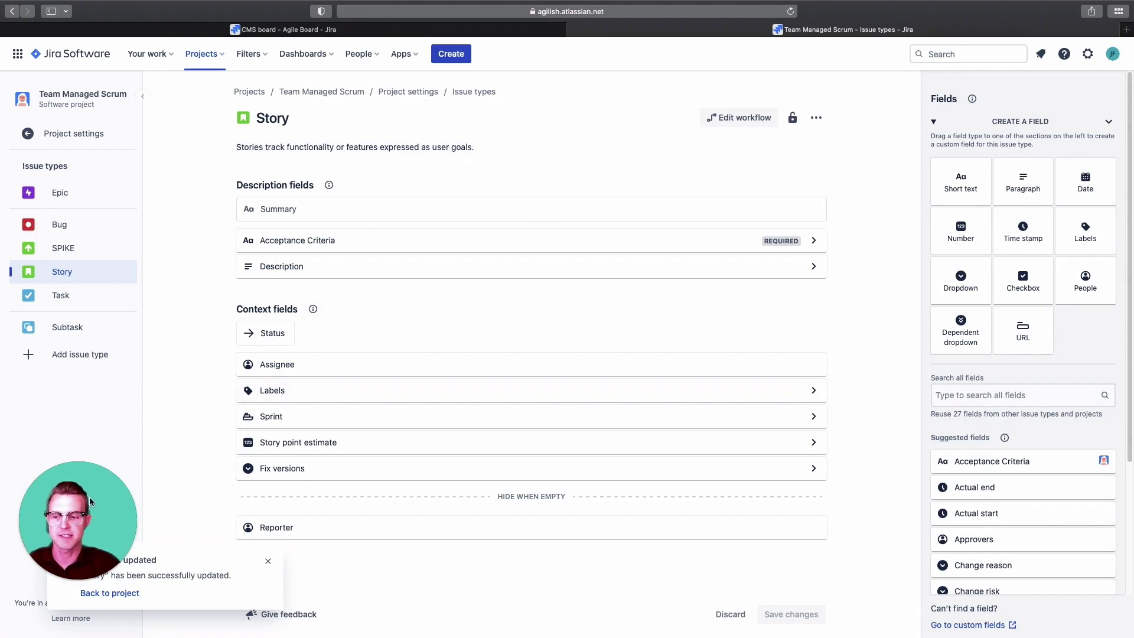
- Start a new Story issue, examine its Acceptance Criteria field and prefilled description template, and cancel without creating it
{"action": "left_click", "coordinate": [462, 58]}
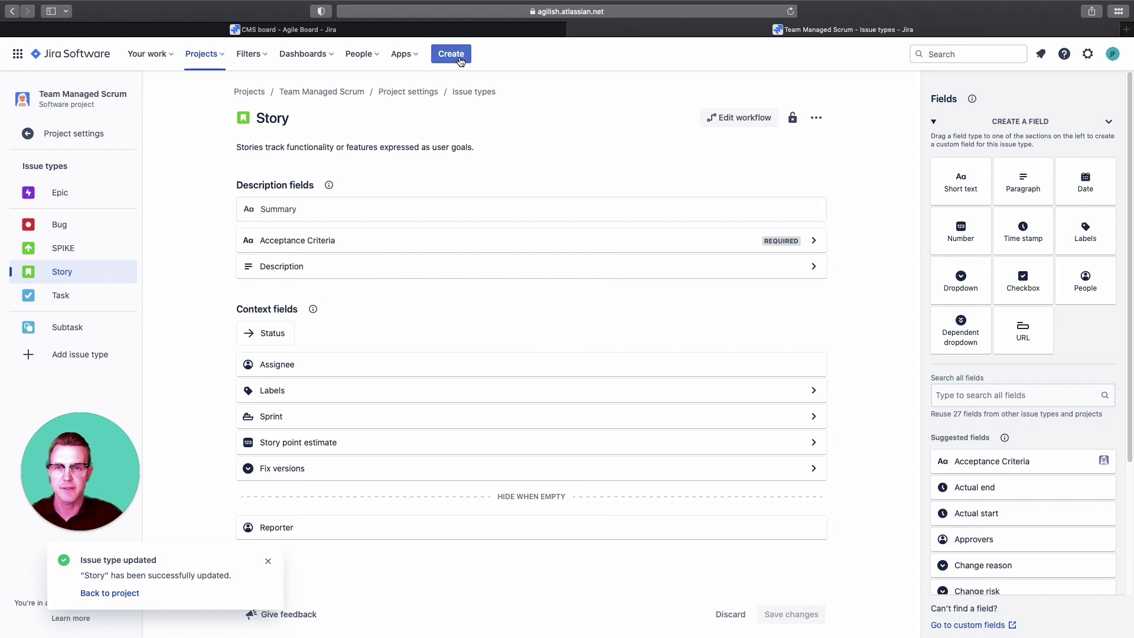
{"action": "left_click", "coordinate": [462, 58]}
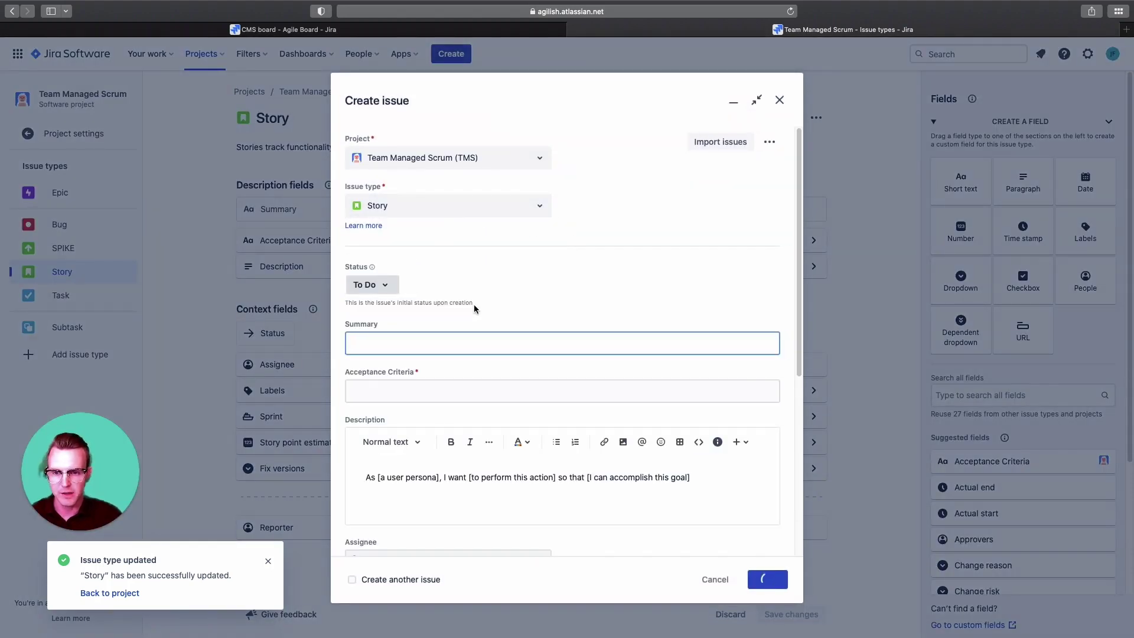
{"action": "scroll", "coordinate": [481, 327], "scroll_direction": "down", "scroll_amount": 2}
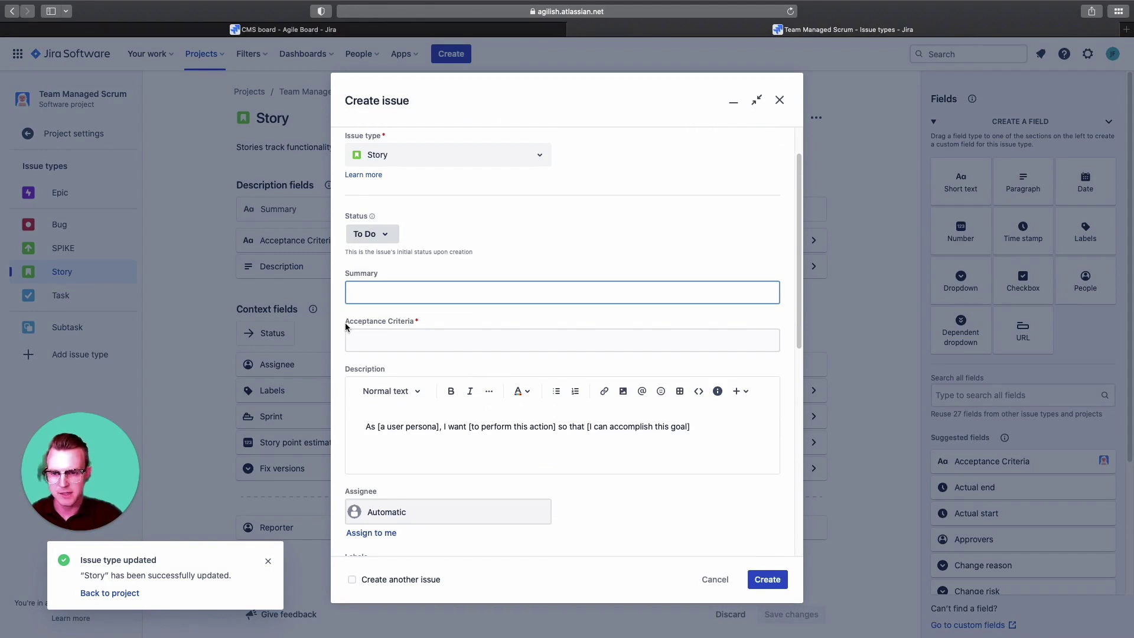
{"action": "left_click", "coordinate": [390, 321]}
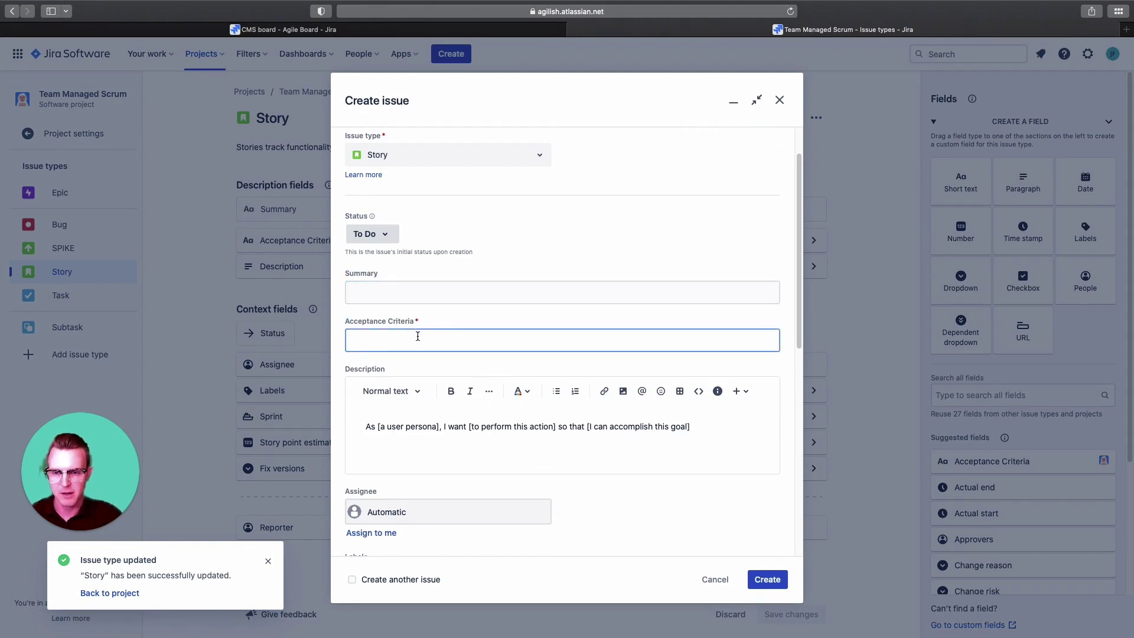
{"action": "scroll", "coordinate": [487, 404], "scroll_direction": "up", "scroll_amount": 1}
{"action": "scroll", "coordinate": [488, 403], "scroll_direction": "down", "scroll_amount": 3}
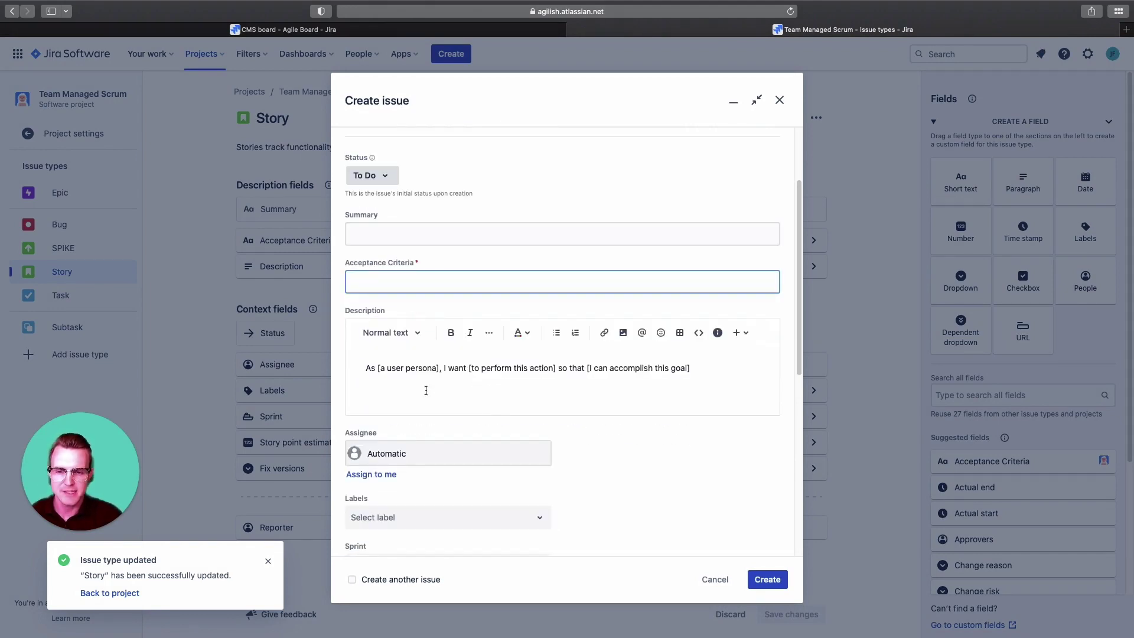
{"action": "left_click_drag", "start_coordinate": [365, 368], "coordinate": [703, 370]}
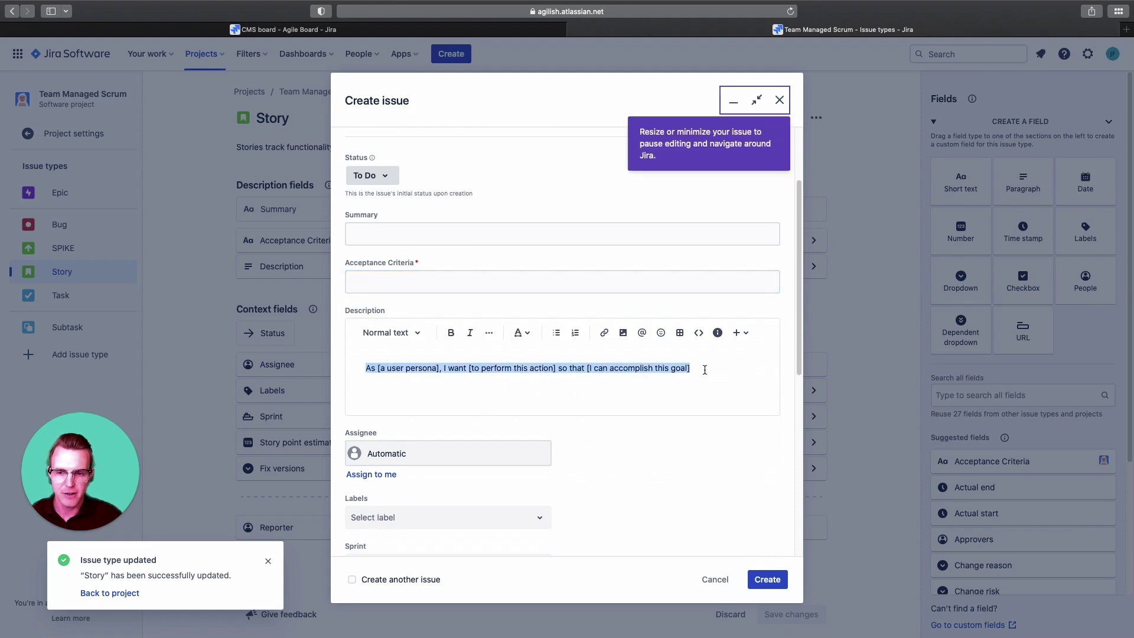
{"action": "left_click", "coordinate": [701, 380]}
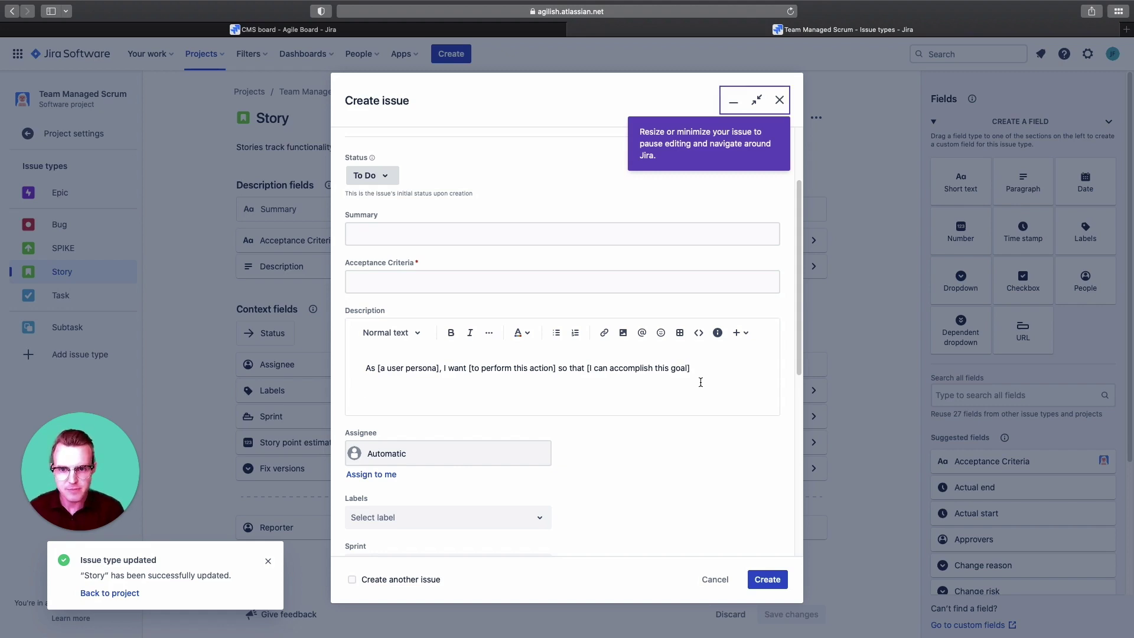
{"action": "left_click", "coordinate": [714, 581]}
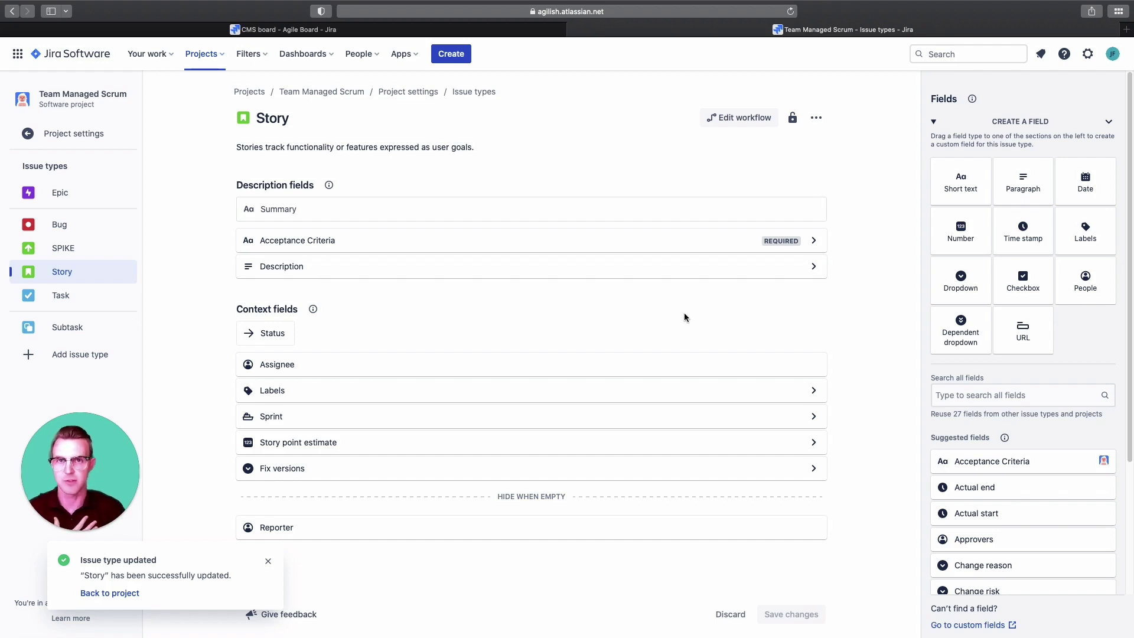
- Open the default description of the Bug issue type for editing
{"action": "left_click", "coordinate": [61, 225]}
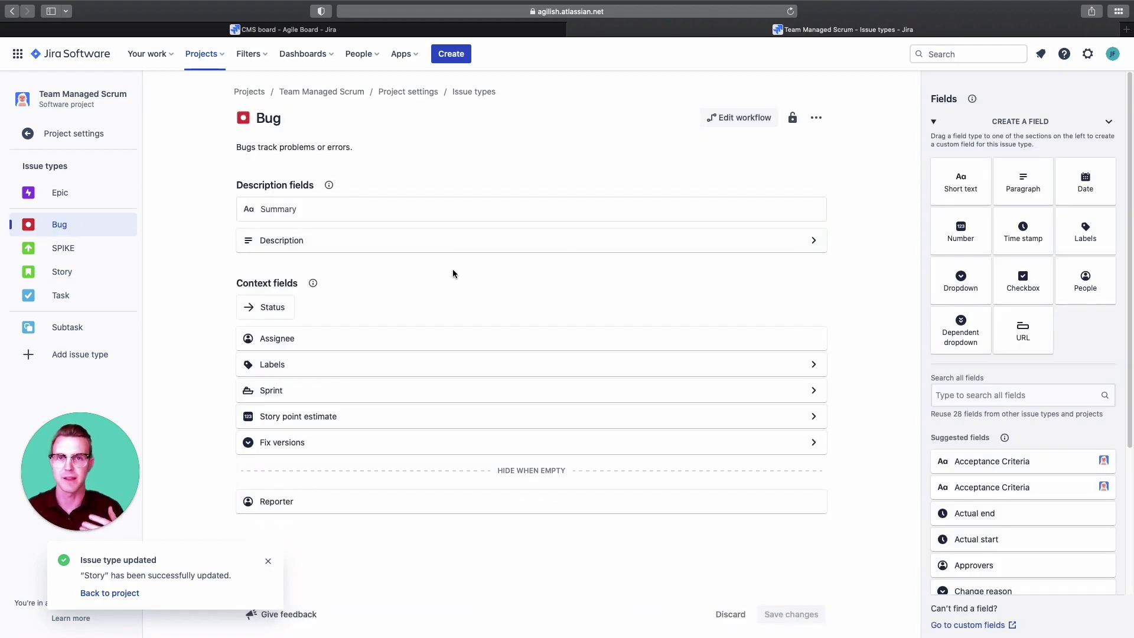
{"action": "left_click", "coordinate": [461, 242]}
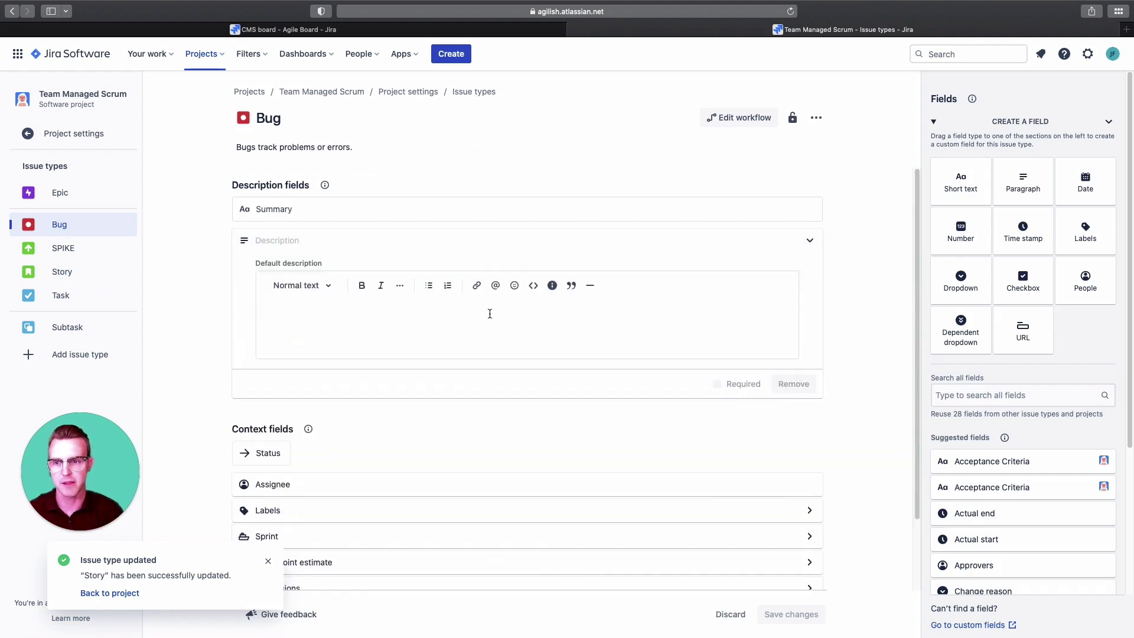